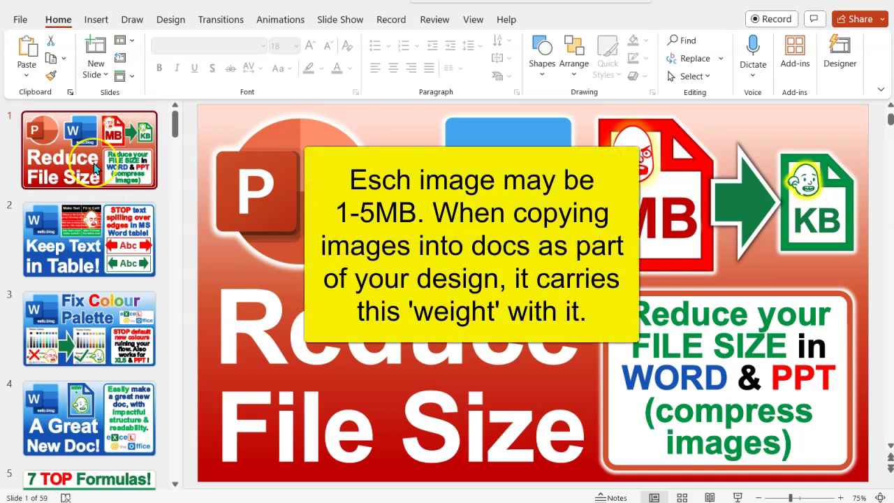
Look through the image-heavy slides from slide 1 to slide 6 and return to the Reduce File Size slide
key("Down")
key("Down")
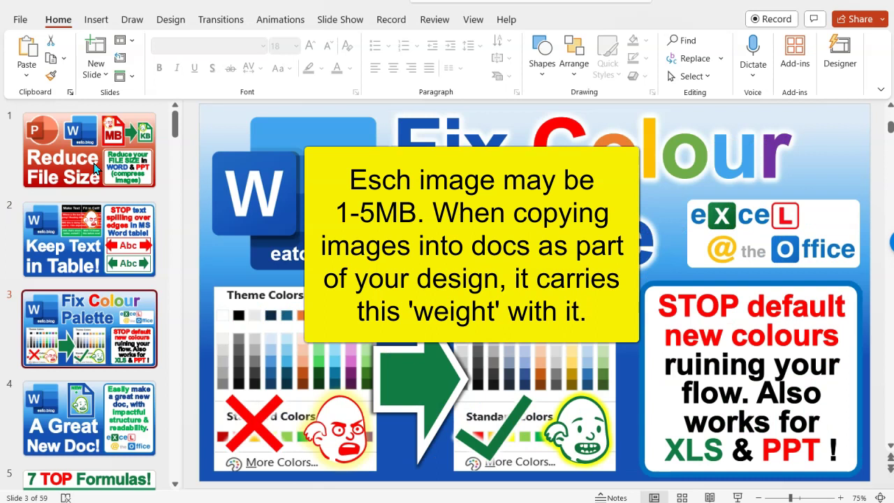
key("Down")
key("Down")
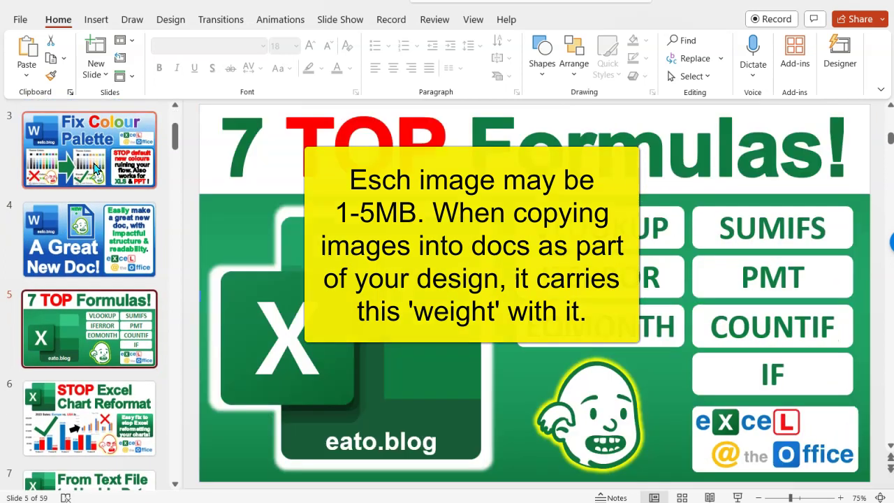
key("Down")
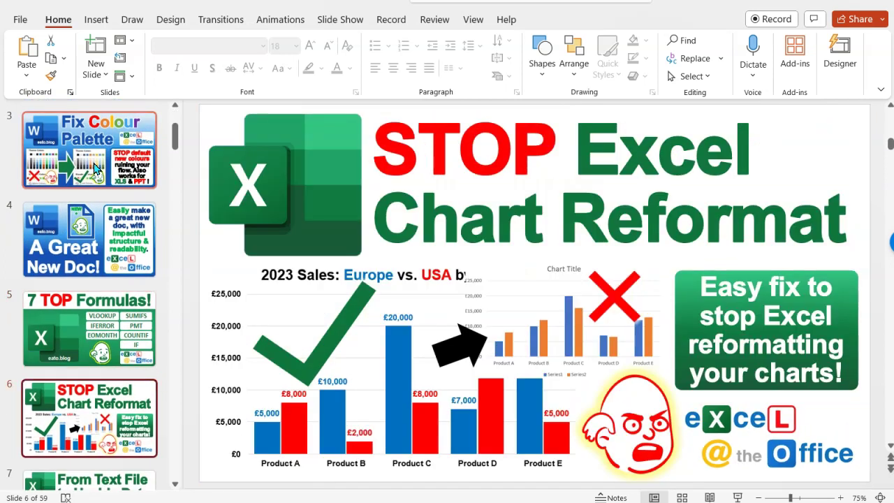
key("Up")
key("Up")
key("Up")
key("Up")
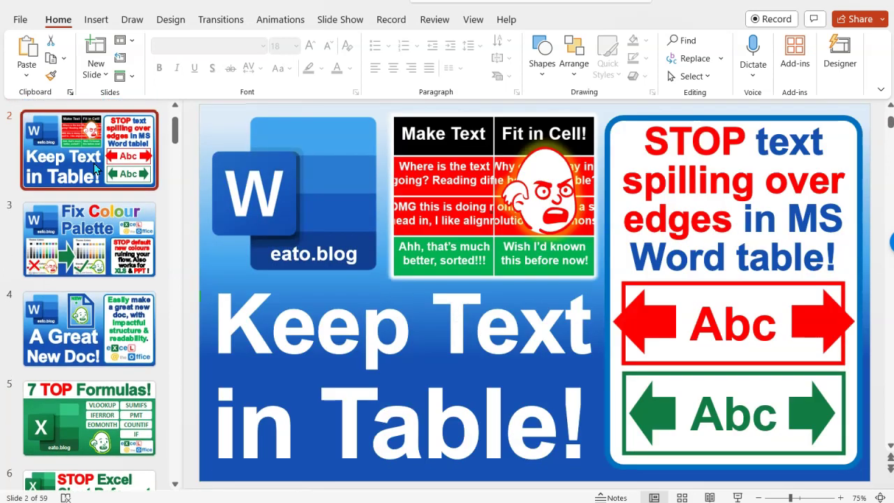
key("Up")
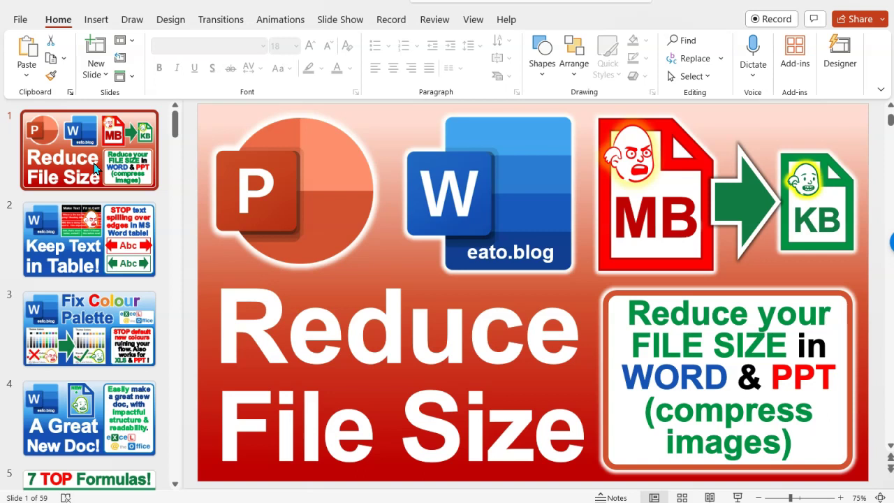
Examine the two Theme Colors pictures on the Fix Colour Palette slide and return to slide 1
key("Down")
key("Down")
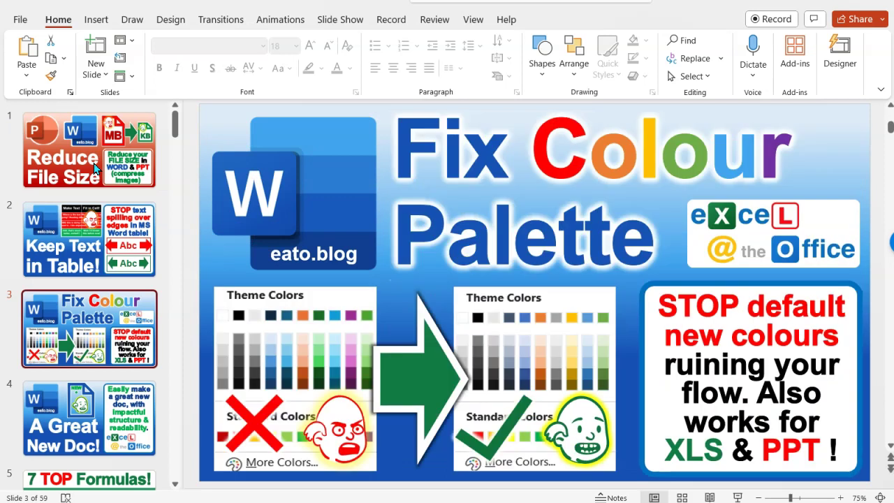
scroll(94, 168, "down", 4)
scroll(94, 167, "up", 4)
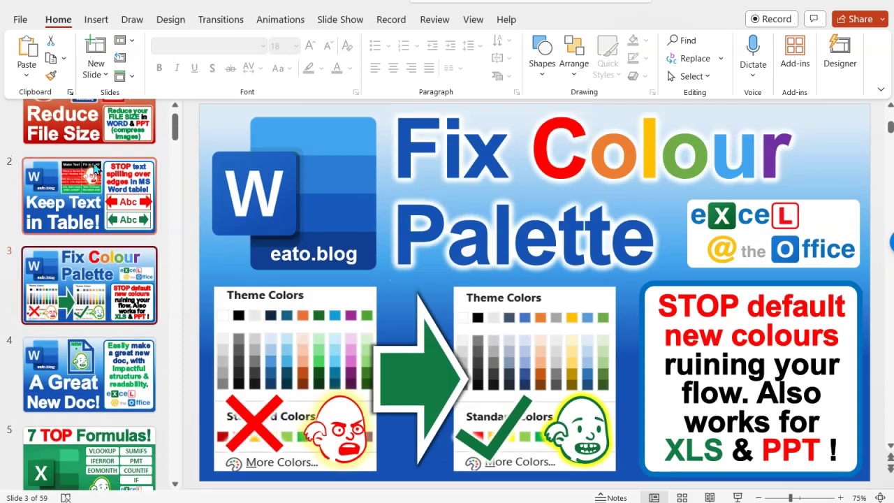
scroll(96, 167, "up", 1)
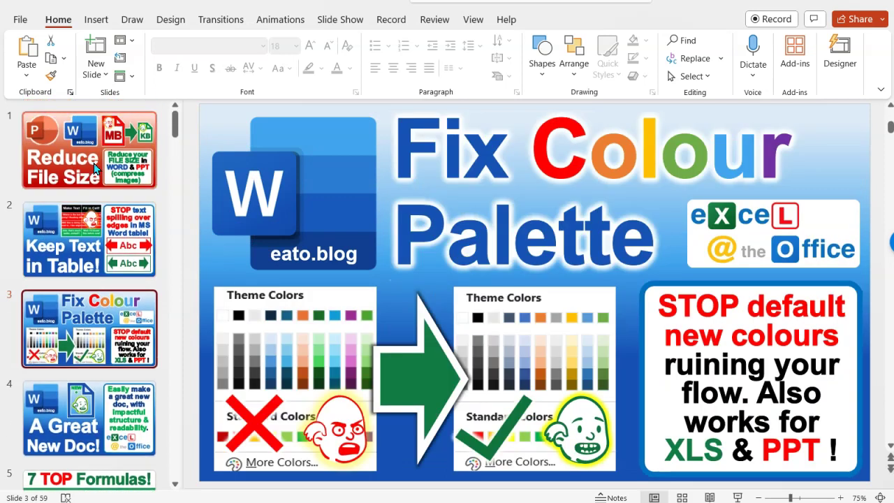
left_click(314, 334)
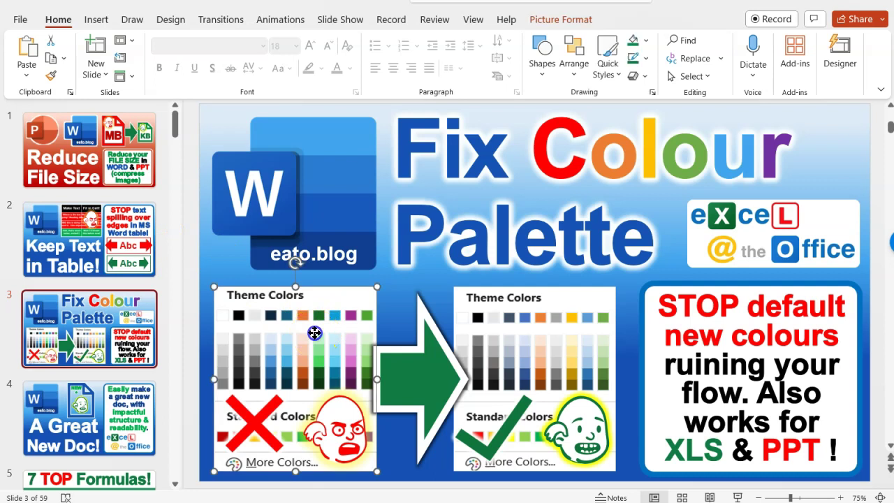
left_click(534, 333)
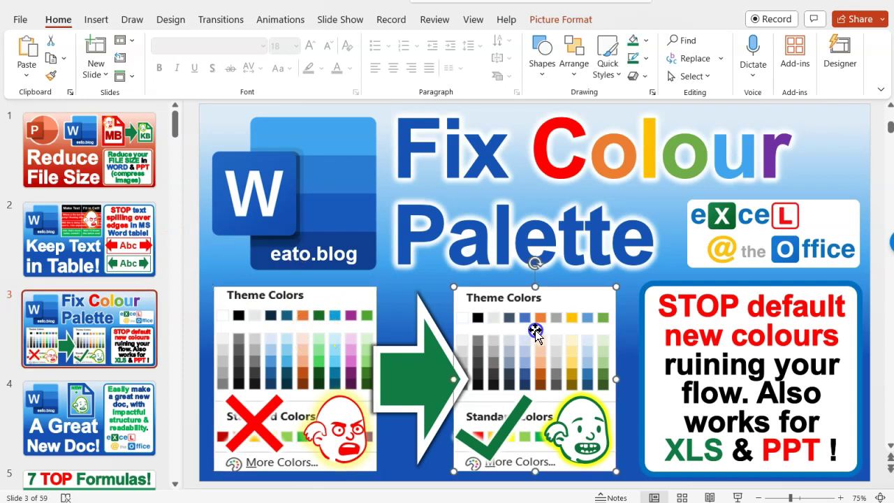
left_click(69, 282)
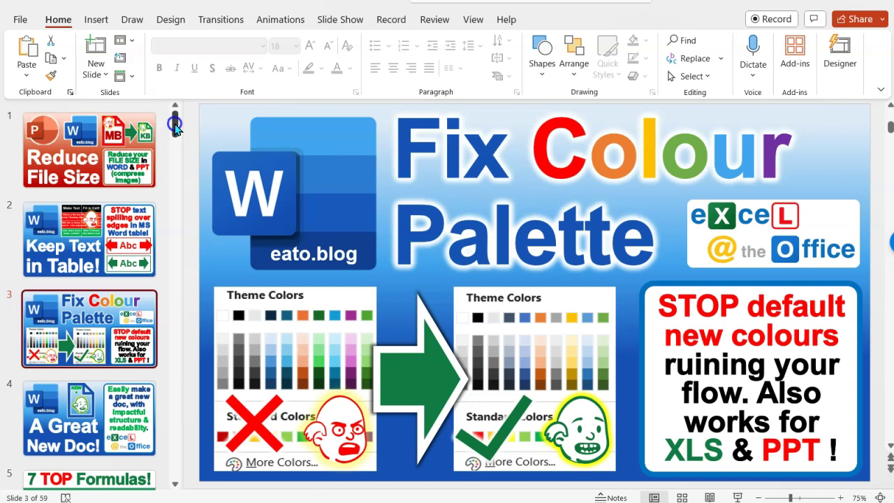
left_click(147, 139)
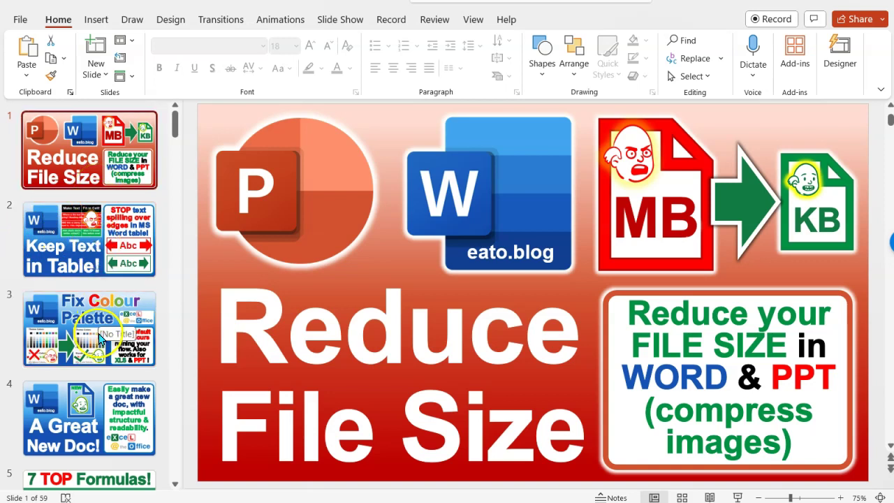
Compress all pictures in the presentation, starting from slide 3's red-crossed Theme Colors picture, with the single-picture restriction off and cropped areas deleted
left_click(66, 320)
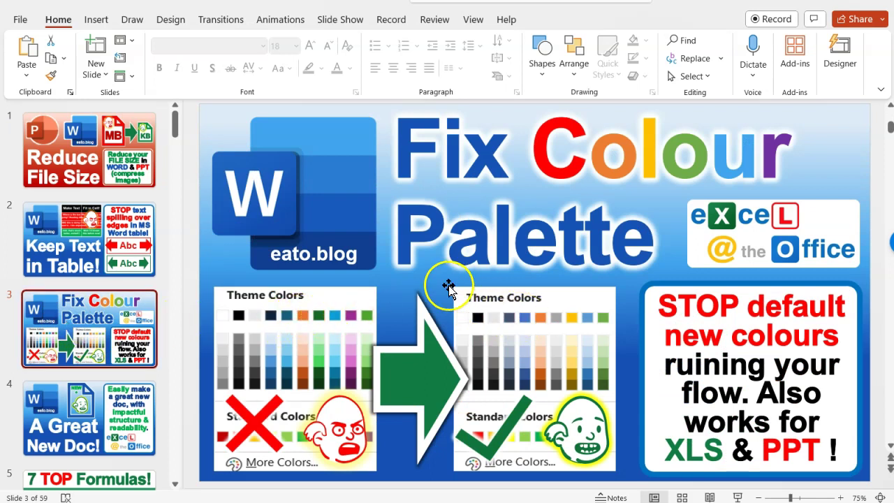
left_click(315, 323)
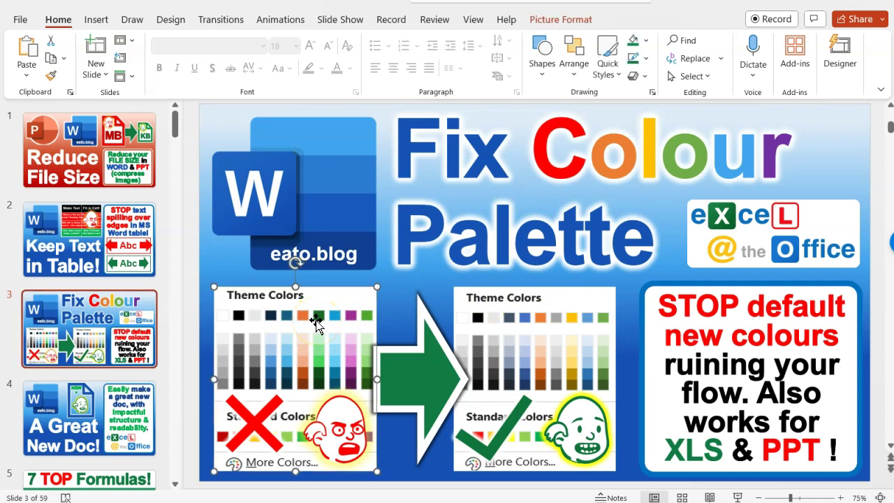
left_click(562, 20)
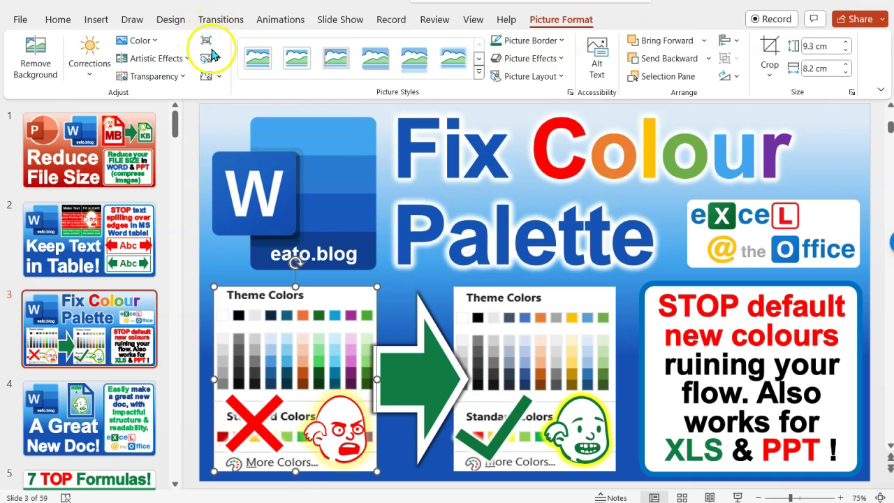
left_click(207, 41)
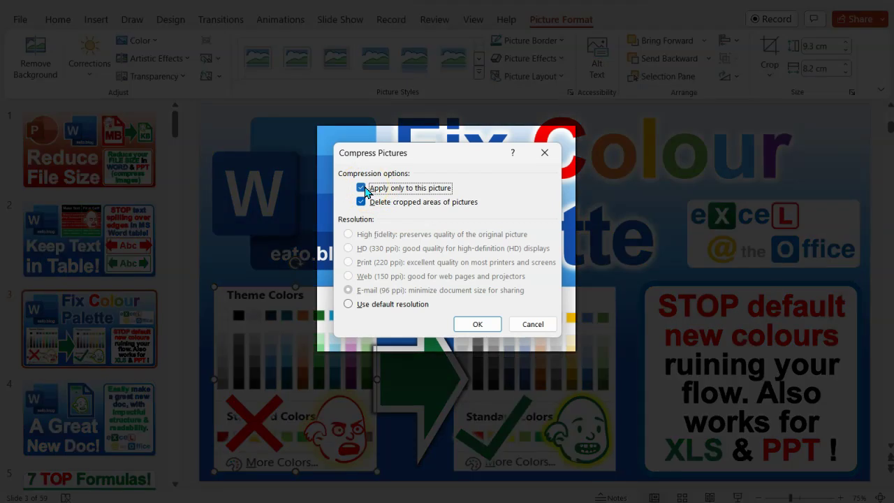
left_click(364, 190)
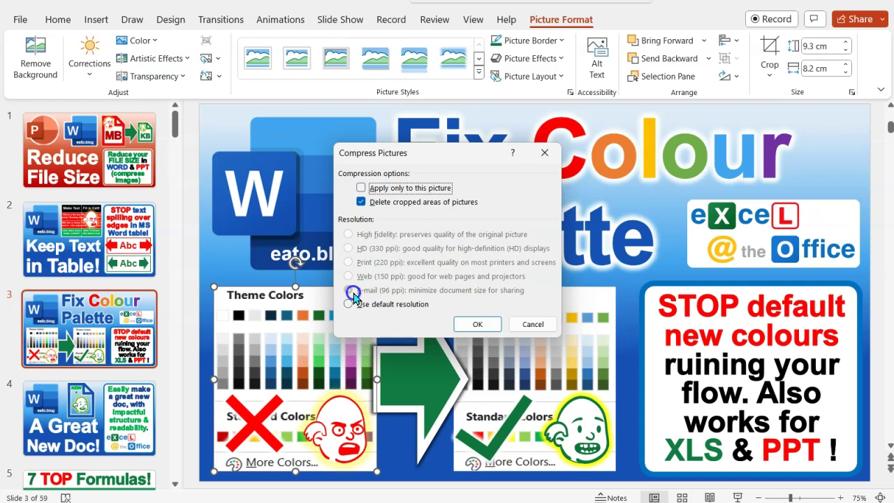
left_click(476, 323)
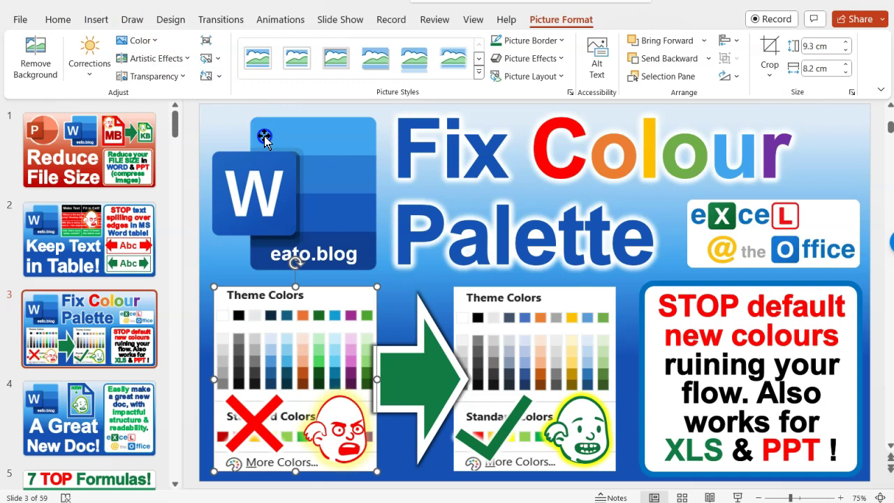
Review the picture formatting options for the green-ticked Theme Colors picture on slide 3, and return to slide 1
left_click(127, 162)
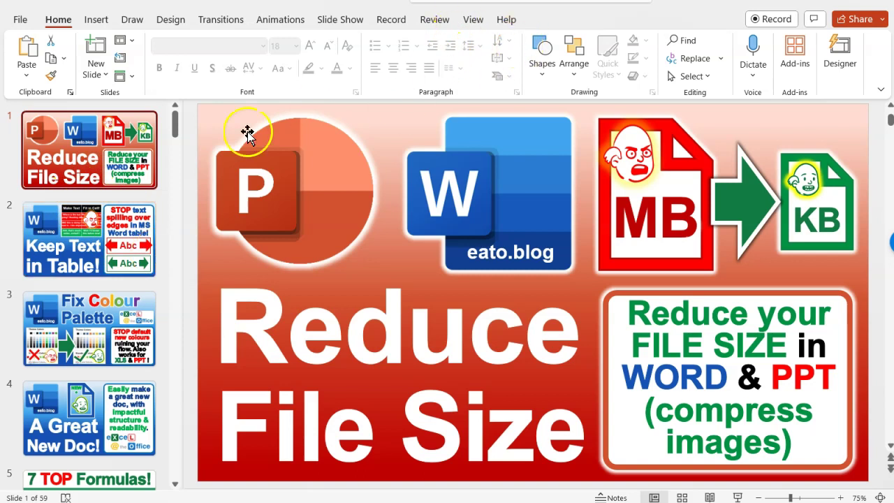
left_click(83, 345)
left_click(576, 341)
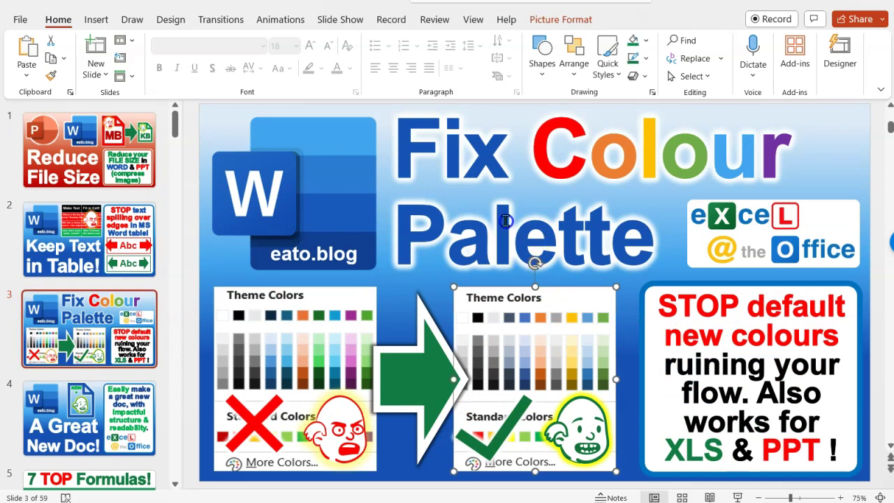
left_click(571, 21)
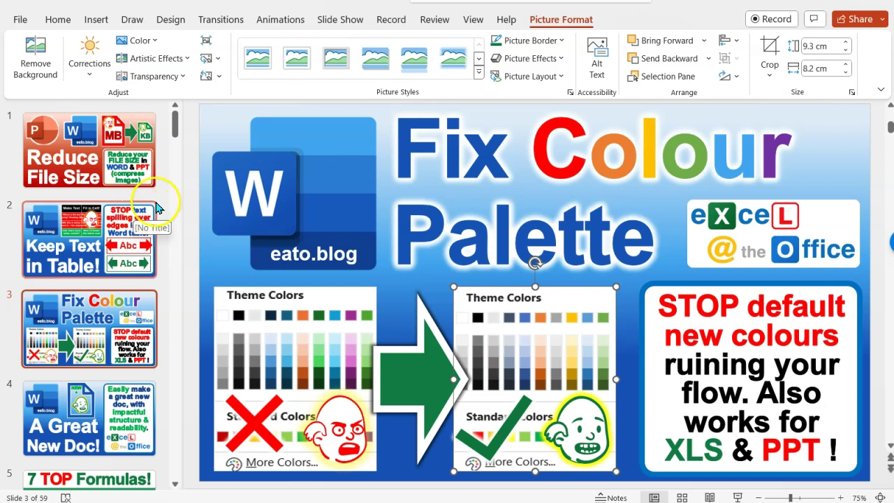
left_click(140, 361)
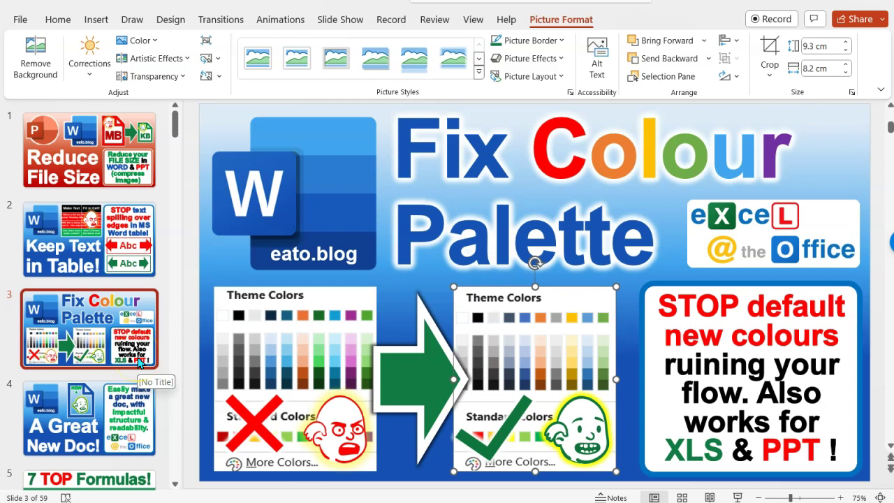
left_click(170, 380)
left_click(166, 396)
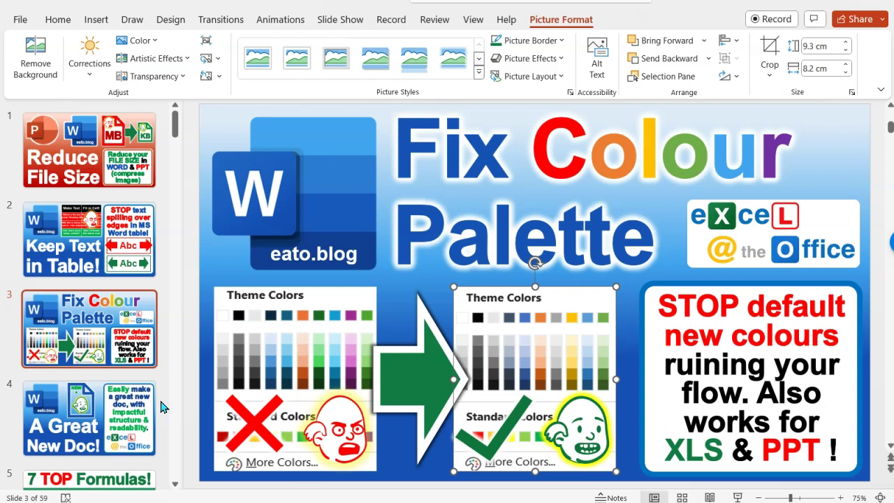
left_click(114, 161)
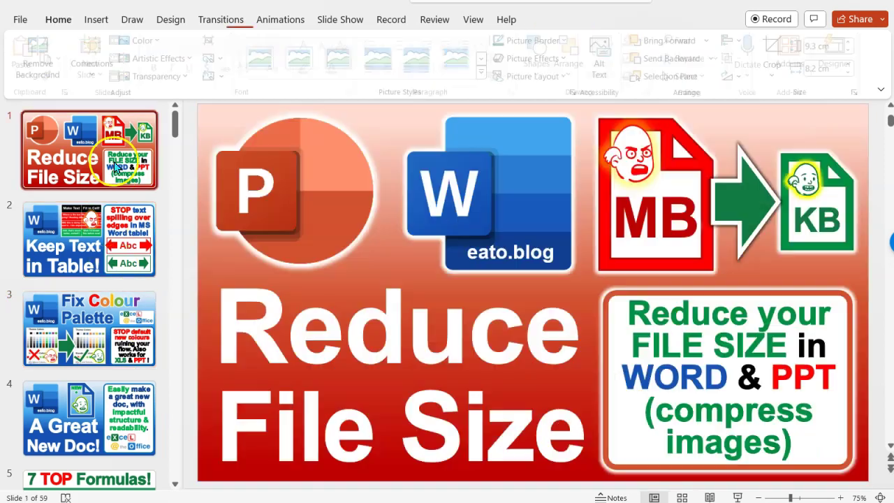